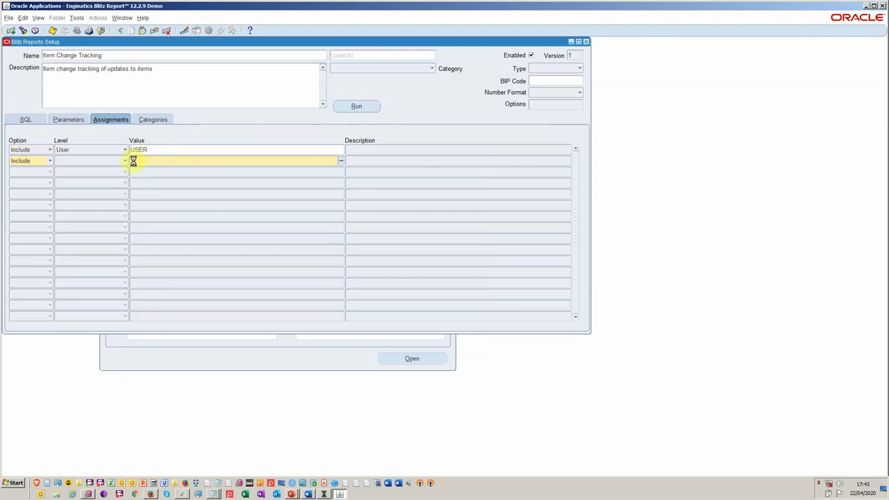
{"action": "left_click", "coordinate": [123, 162]}
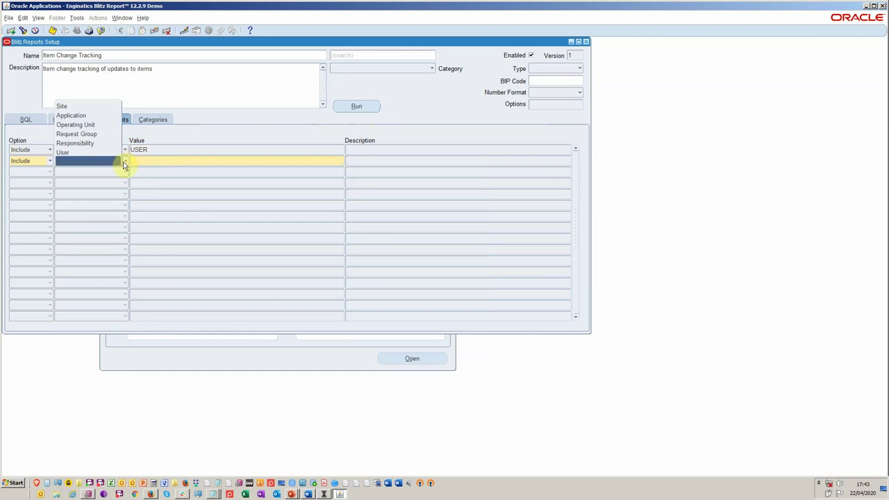
{"action": "left_click", "coordinate": [174, 148]}
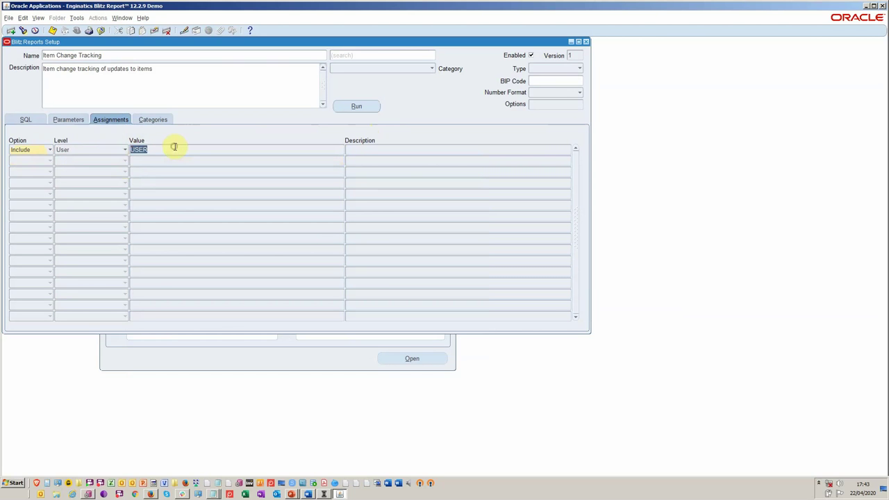
- Assign the Item Change Tracking report to the Enginatics category
{"action": "left_click", "coordinate": [146, 120]}
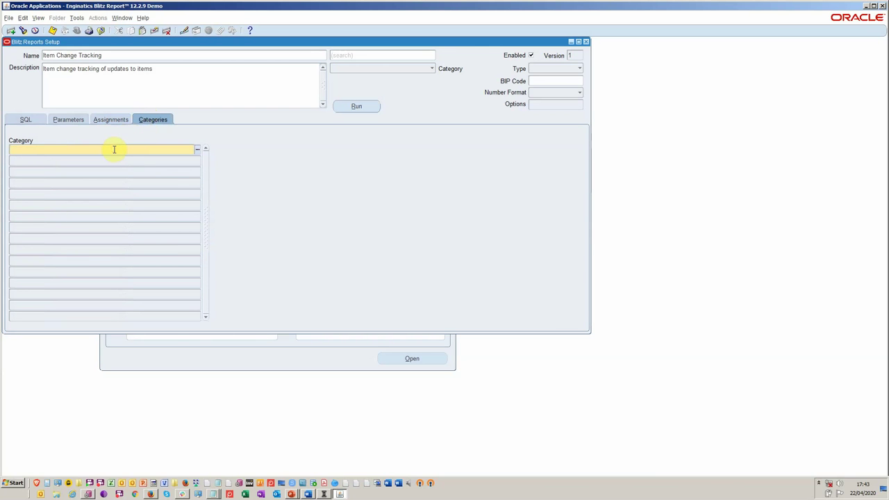
{"action": "type", "text": "engina"}
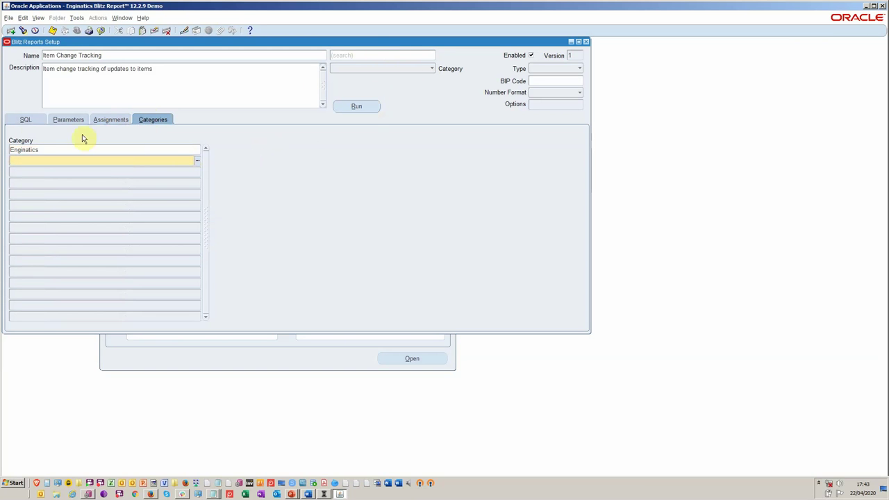
- Review the report's SQL, parameters, assignments and categories before running it
{"action": "left_click", "coordinate": [28, 120]}
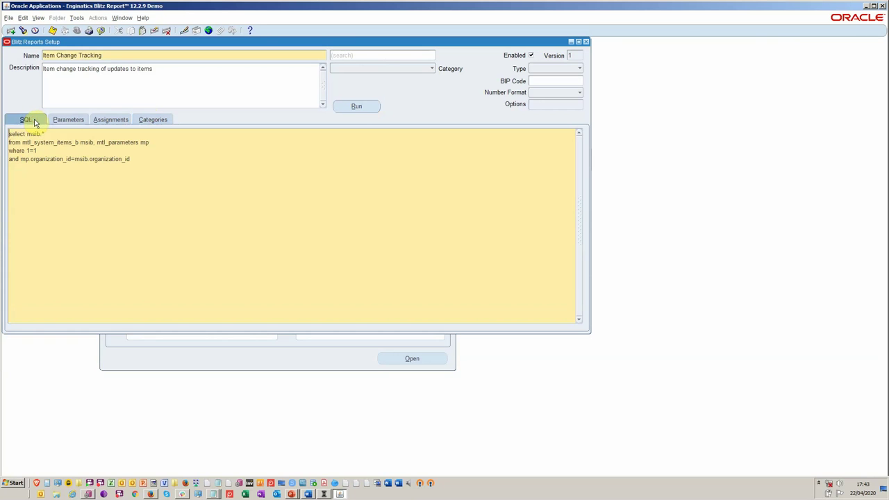
{"action": "left_click", "coordinate": [74, 120]}
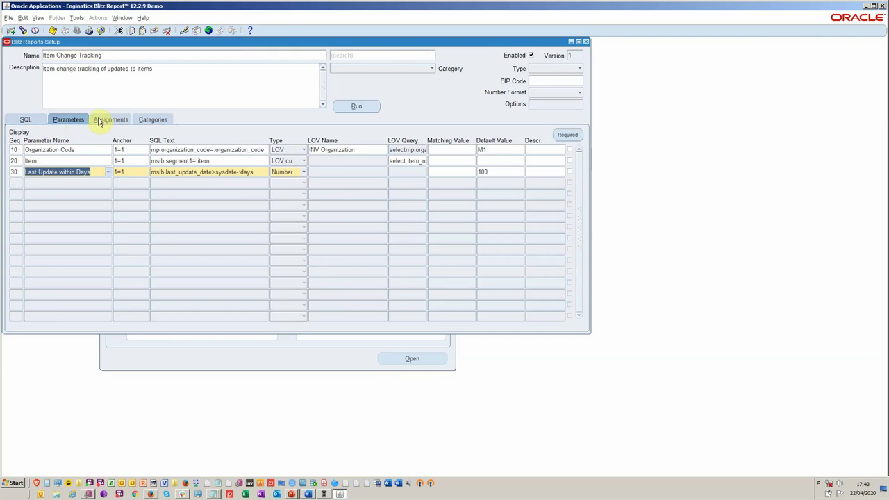
{"action": "left_click", "coordinate": [99, 122]}
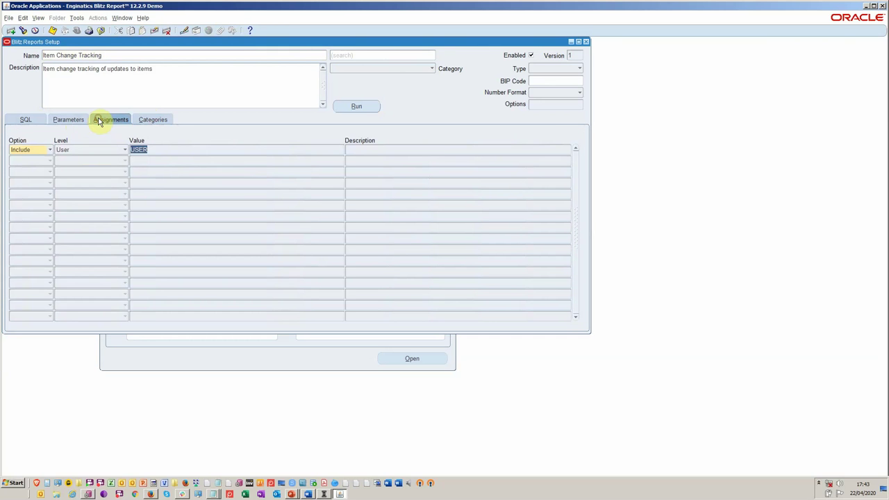
{"action": "left_click", "coordinate": [158, 122]}
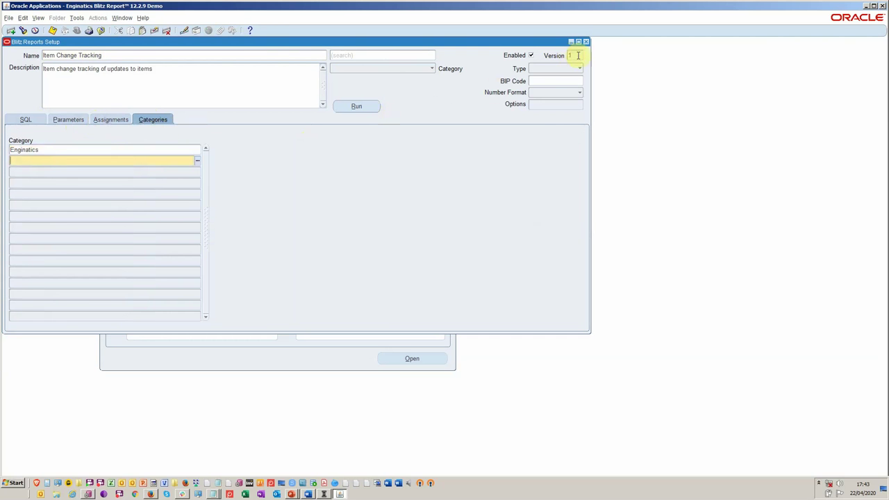
- Run the Item Change Tracking report with its default parameters, view the Excel output, and return to Oracle Applications
{"action": "left_click", "coordinate": [356, 107]}
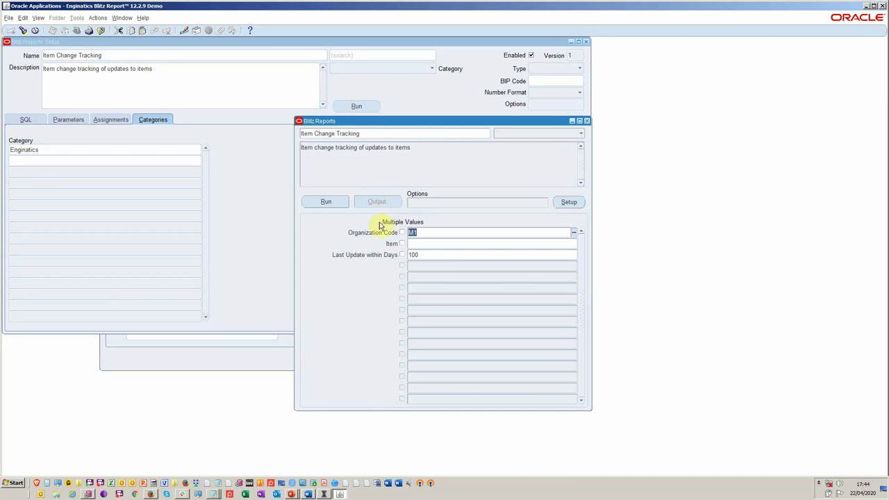
{"action": "left_click", "coordinate": [338, 205]}
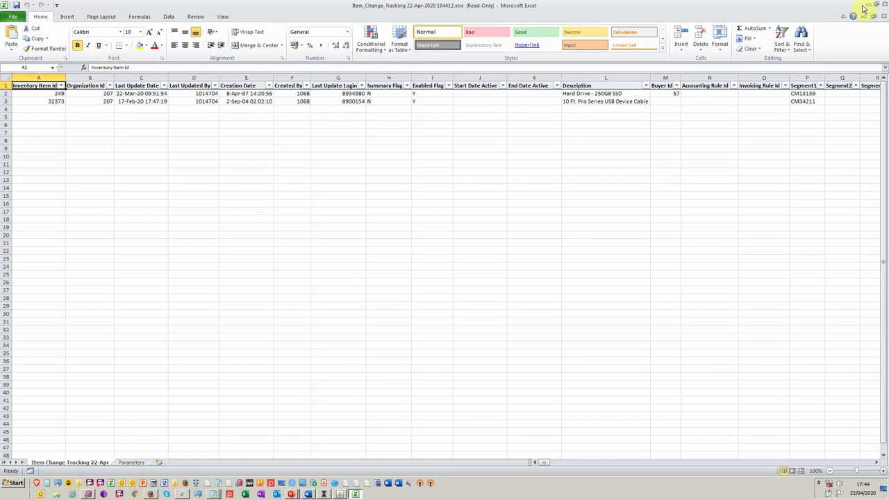
{"action": "key", "text": "alt+Tab"}
{"action": "key", "text": "alt+Tab"}
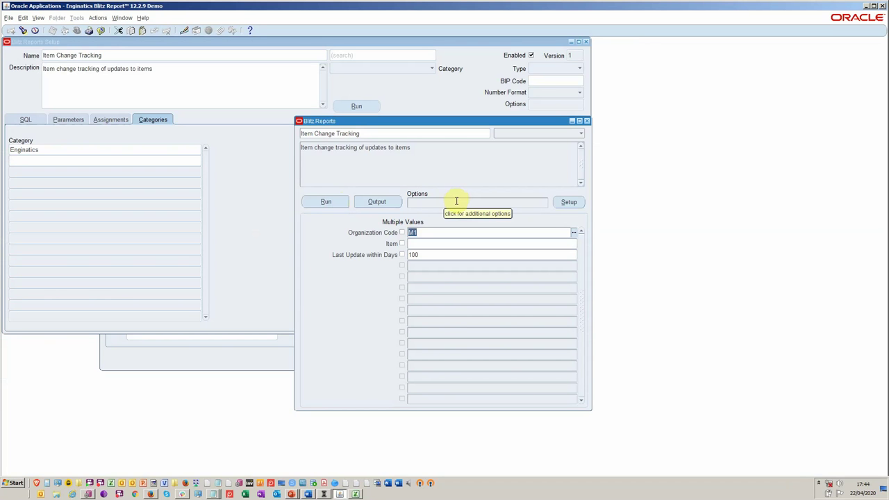
- Create a new column template in the report options and hide the Inventory Item Id and Organization Id columns
{"action": "left_click", "coordinate": [457, 201]}
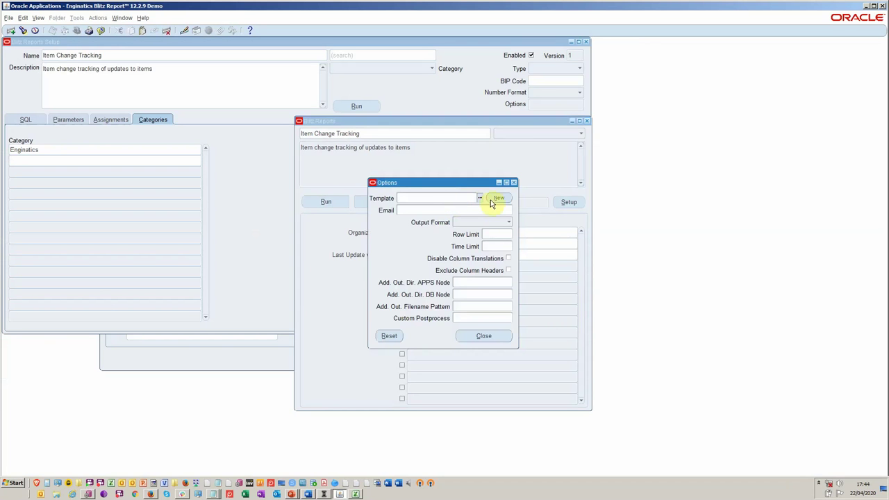
{"action": "left_click", "coordinate": [497, 199]}
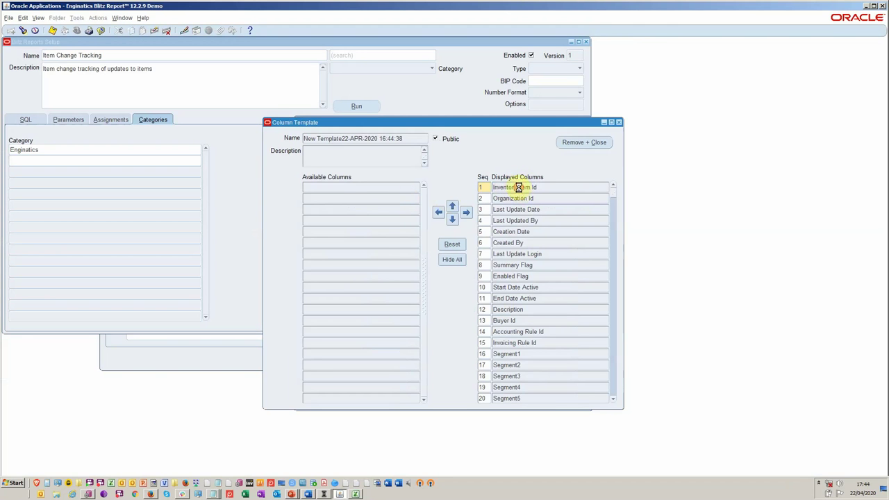
{"action": "double_click", "coordinate": [520, 187]}
{"action": "left_click", "coordinate": [512, 188]}
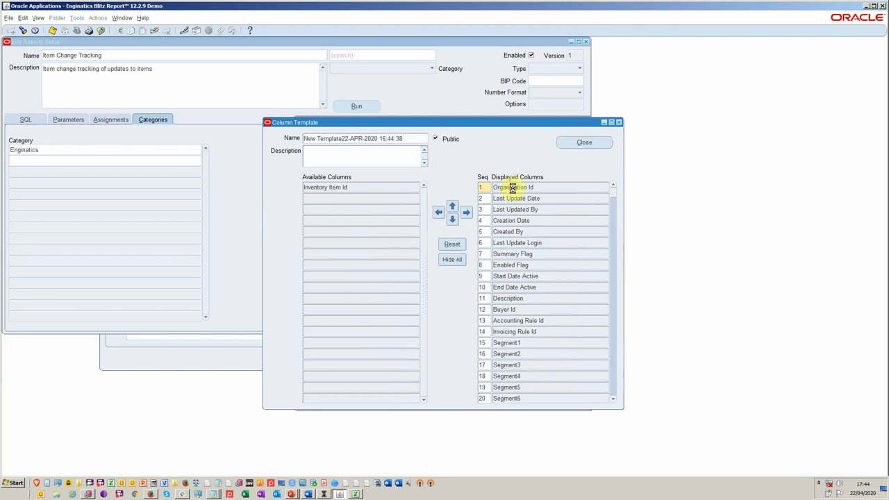
{"action": "double_click", "coordinate": [512, 188]}
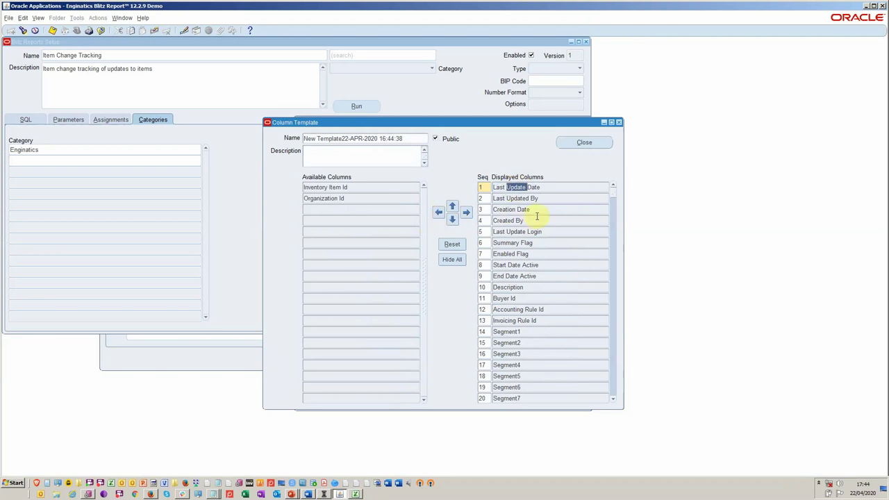
- Move the Segment1 column up to the first position of the template's displayed columns
{"action": "left_click", "coordinate": [534, 332]}
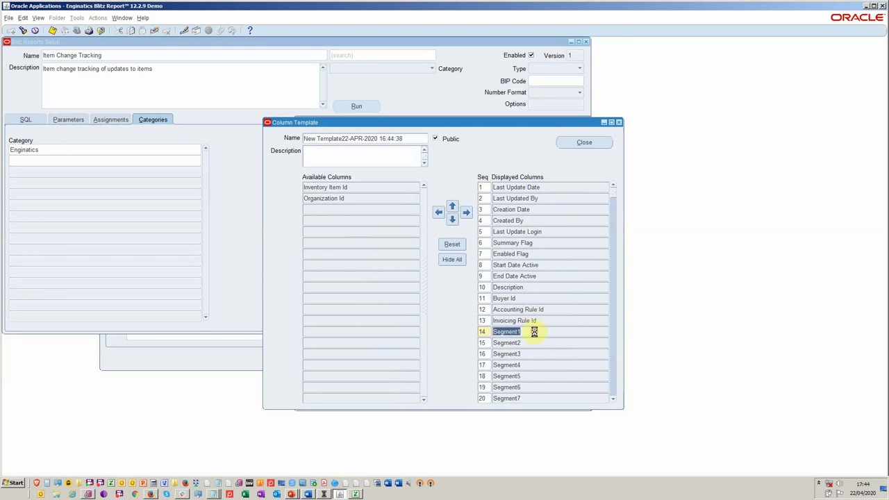
{"action": "left_click", "coordinate": [452, 206]}
{"action": "left_click", "coordinate": [452, 206]}
{"action": "left_click", "coordinate": [452, 207]}
{"action": "left_click", "coordinate": [452, 206]}
{"action": "left_click", "coordinate": [452, 206]}
{"action": "left_click", "coordinate": [452, 206]}
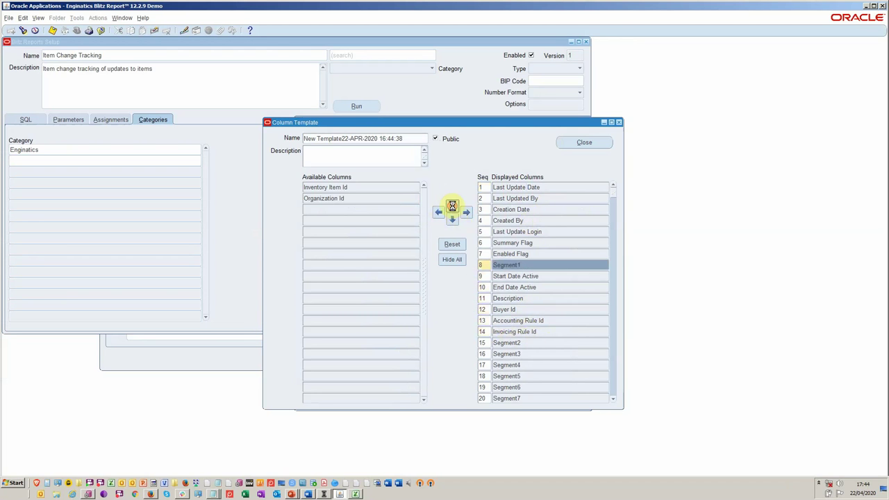
{"action": "left_click", "coordinate": [452, 206]}
{"action": "left_click", "coordinate": [452, 206]}
{"action": "left_click", "coordinate": [452, 206]}
{"action": "left_click", "coordinate": [452, 206]}
{"action": "left_click", "coordinate": [452, 205]}
{"action": "left_click", "coordinate": [451, 205]}
{"action": "left_click", "coordinate": [452, 205]}
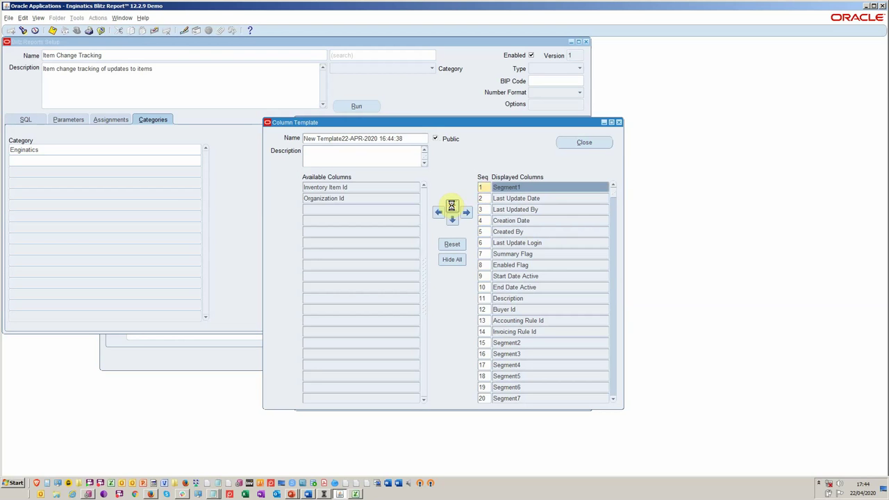
- Hide the columns Segment7 through Segment20 from the template
{"action": "left_click", "coordinate": [558, 343]}
{"action": "left_click", "coordinate": [614, 321]}
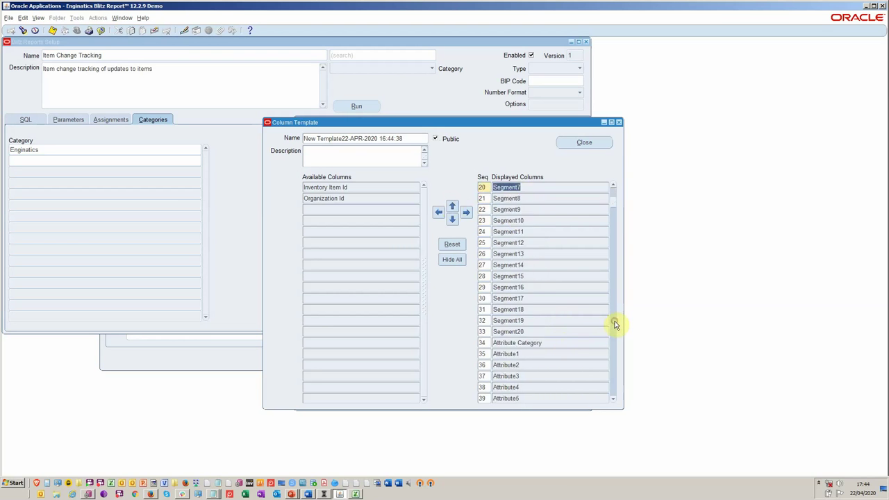
{"action": "left_click", "coordinate": [553, 331], "text": "shift"}
{"action": "left_click", "coordinate": [438, 212]}
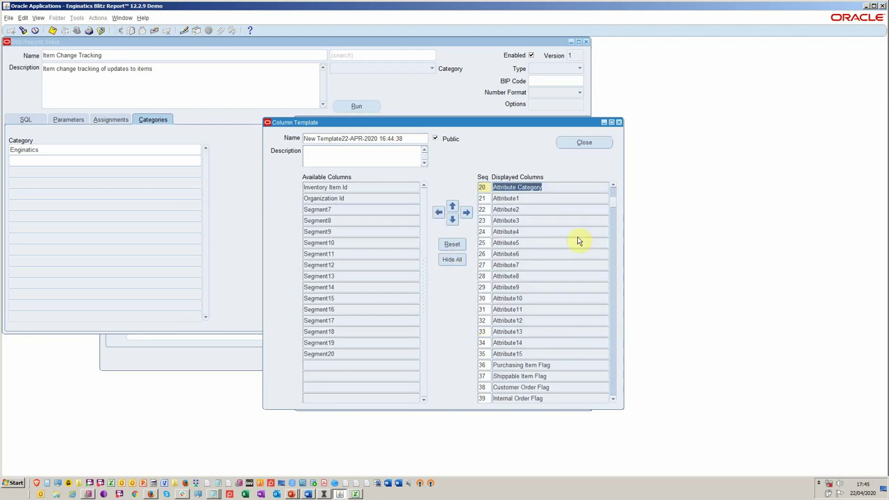
- Remove the columns Attribute1 through Attribute15 from the template's displayed columns
{"action": "left_click", "coordinate": [553, 200]}
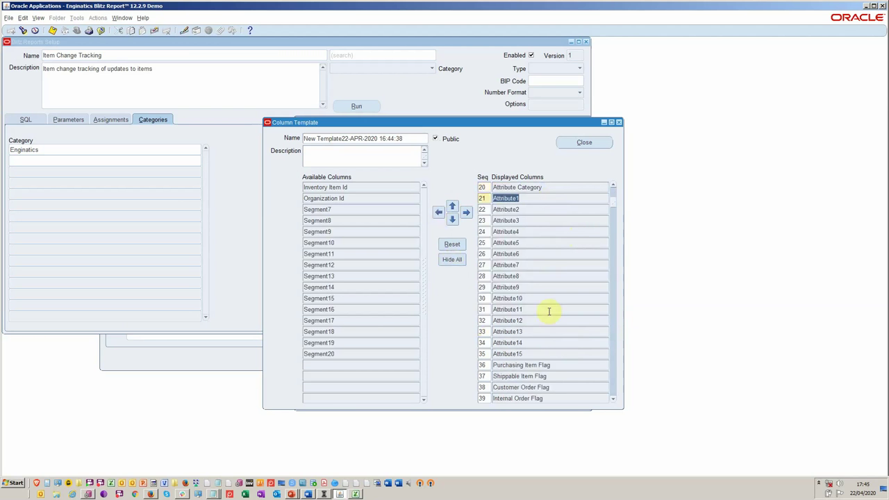
{"action": "left_click", "coordinate": [547, 353], "text": "shift"}
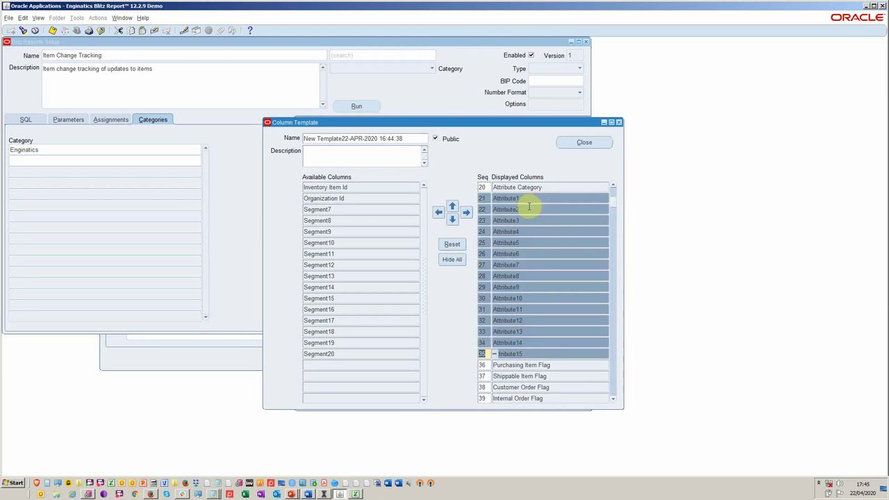
{"action": "left_click", "coordinate": [439, 214]}
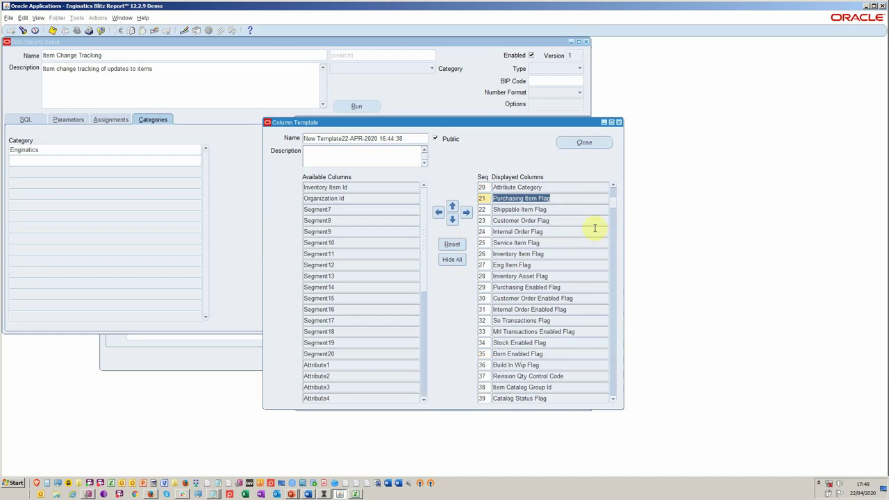
- Look through the remaining displayed columns and hide Segment2 through Segment6
{"action": "left_click", "coordinate": [615, 273]}
{"action": "left_click", "coordinate": [616, 279]}
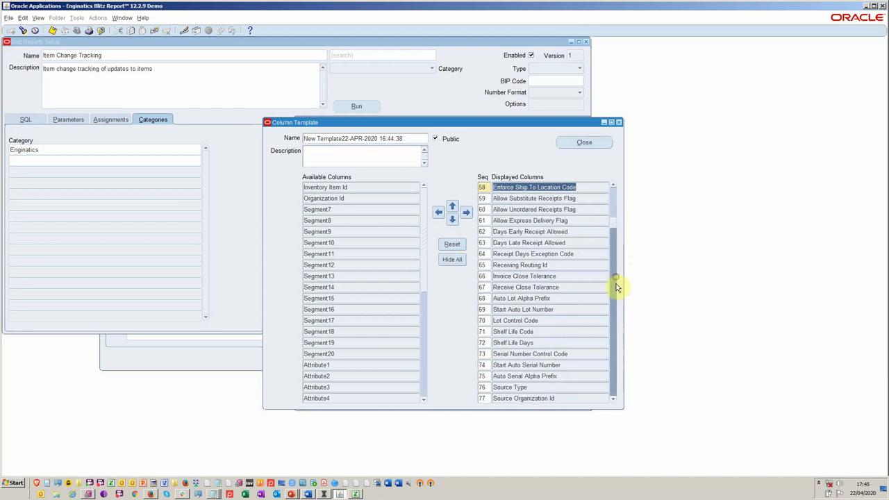
{"action": "left_click", "coordinate": [615, 285]}
{"action": "left_click", "coordinate": [614, 291]}
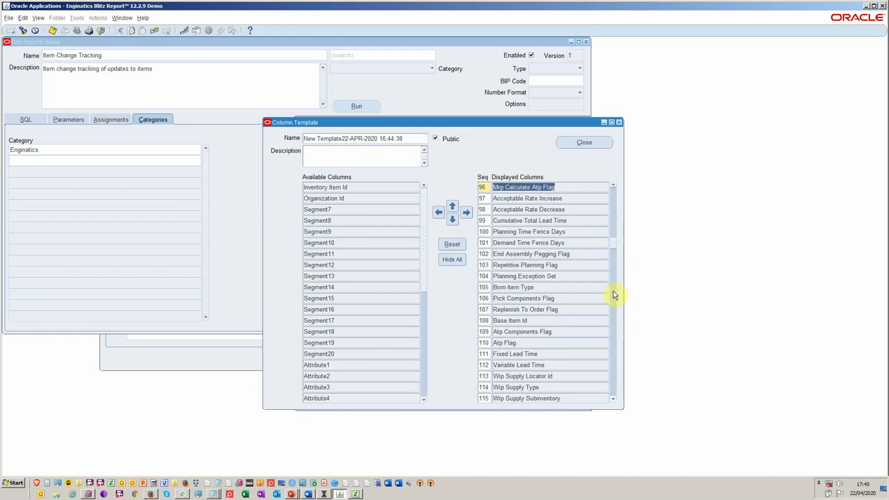
{"action": "left_click", "coordinate": [614, 291]}
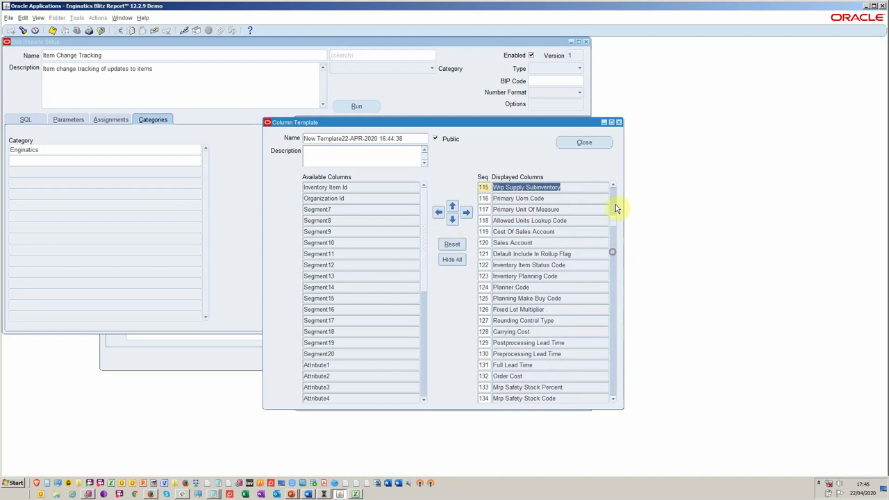
{"action": "left_click", "coordinate": [535, 190]}
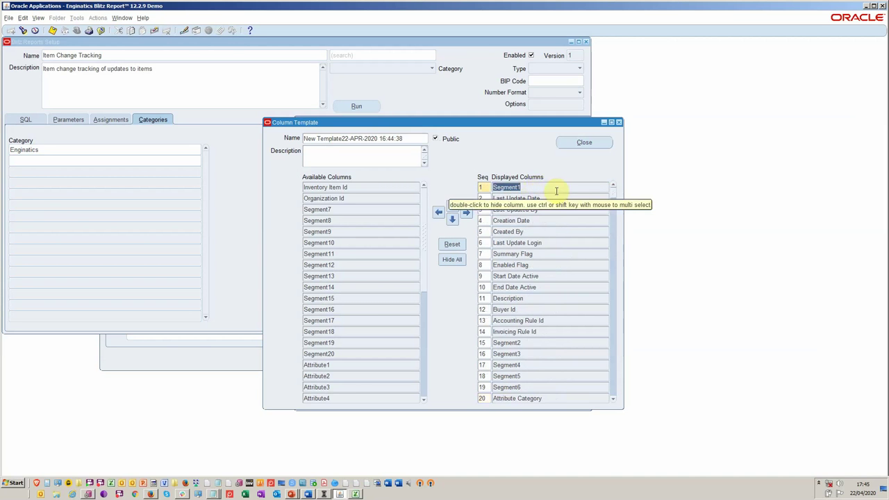
{"action": "left_click", "coordinate": [540, 343]}
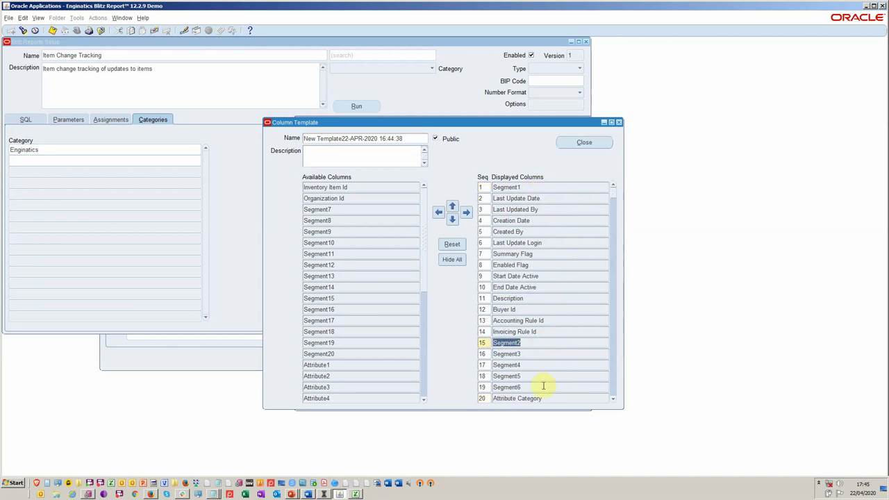
{"action": "left_click", "coordinate": [544, 386], "text": "shift"}
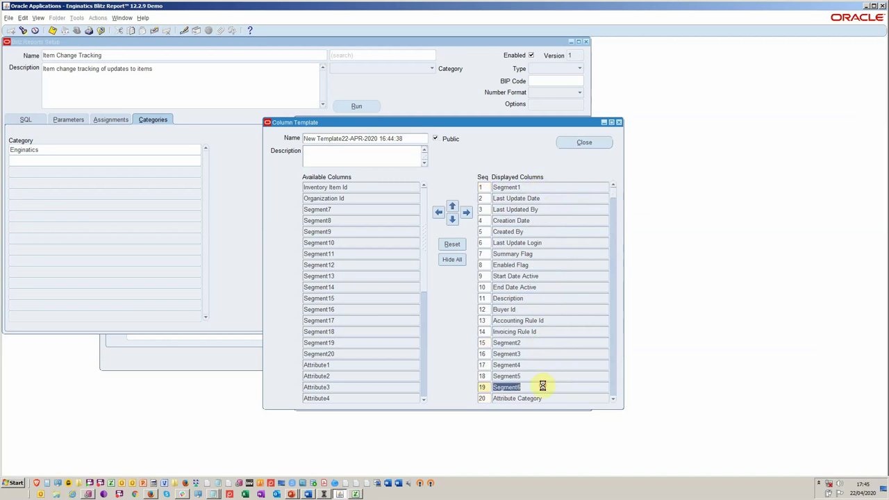
{"action": "left_click", "coordinate": [441, 215]}
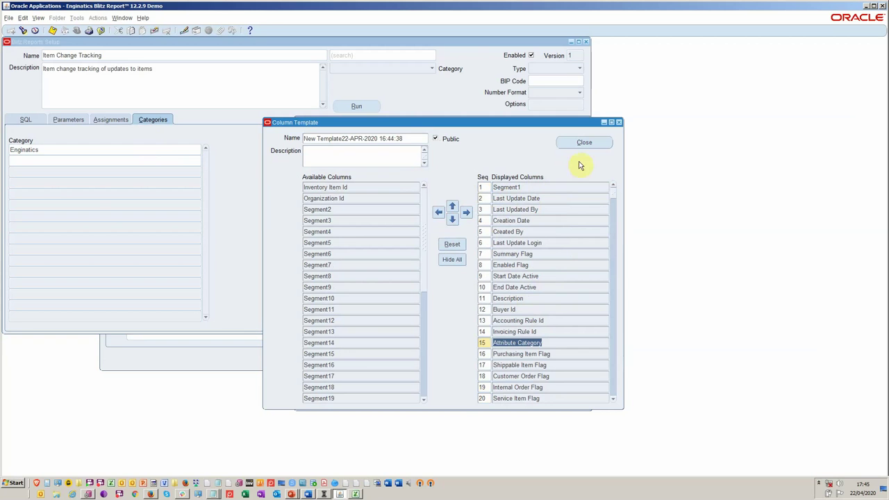
- Rename the column template as "Item Track - changes - user" and close it
{"action": "triple_click", "coordinate": [401, 139]}
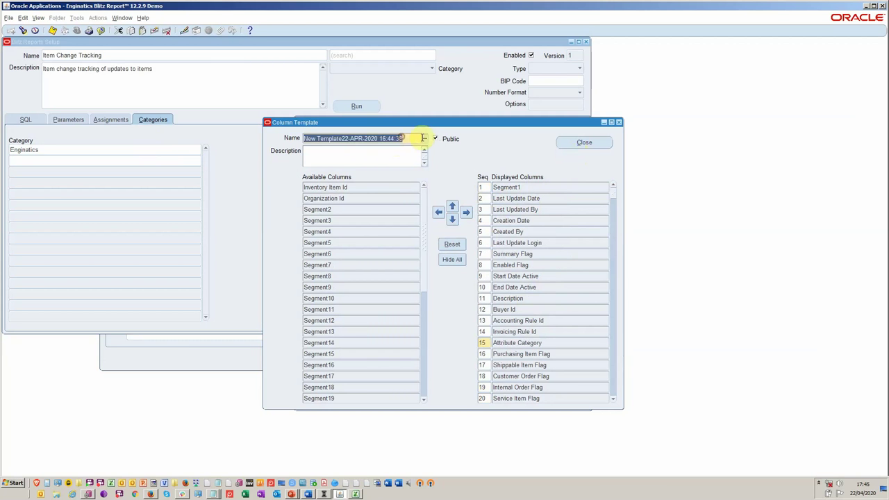
{"action": "key", "text": "BackSpace"}
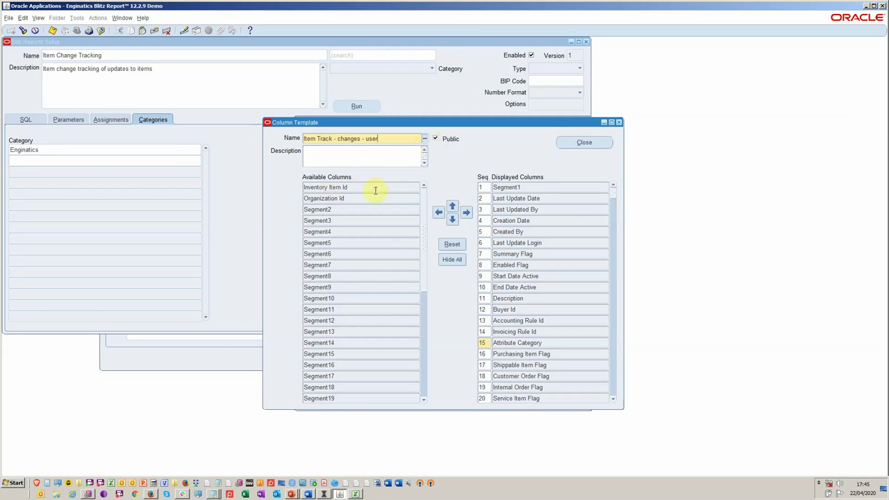
{"action": "left_click", "coordinate": [567, 144]}
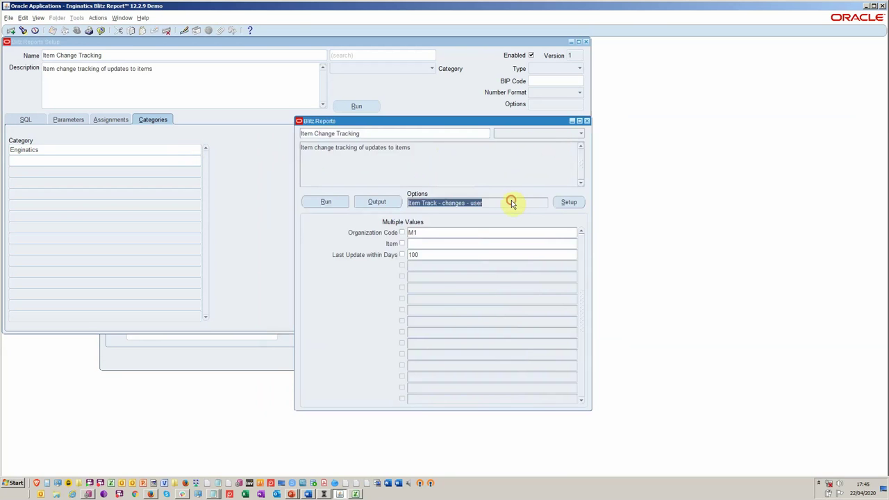
- Add the recipient's e-mail address to the report options, check the available output formats while leaving the format blank, and close the options
{"action": "left_click", "coordinate": [469, 211]}
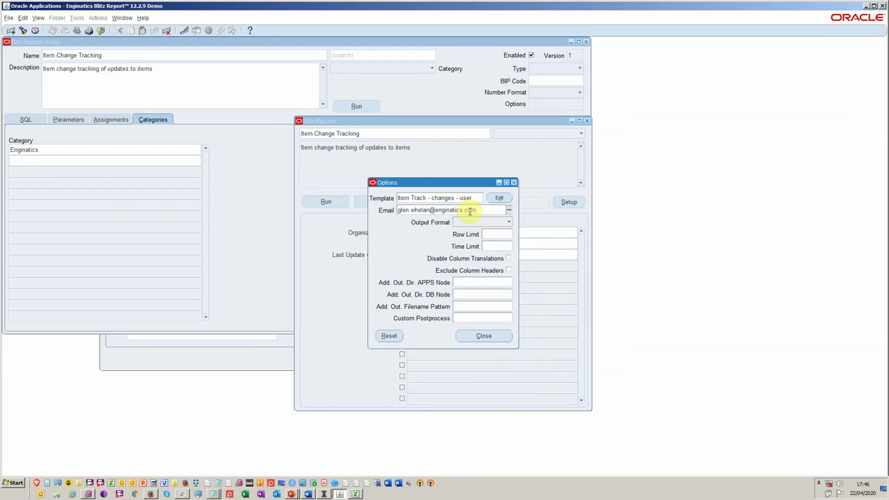
{"action": "left_click", "coordinate": [505, 221]}
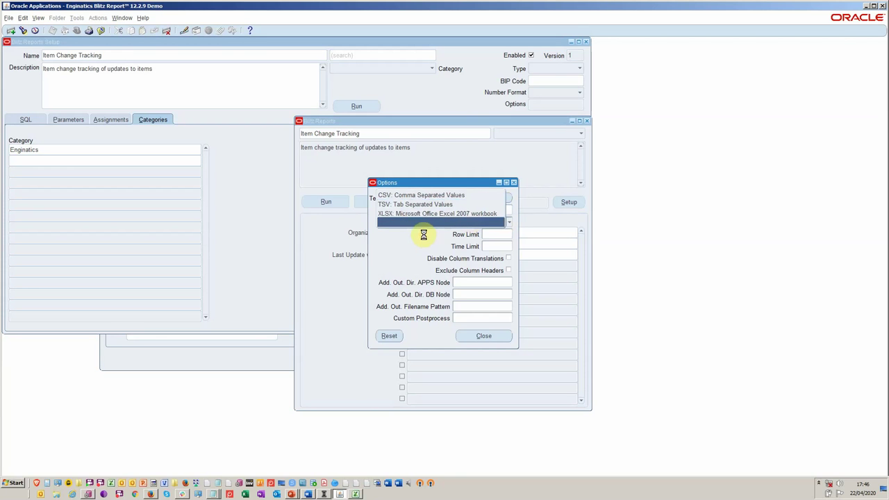
{"action": "left_click", "coordinate": [449, 221]}
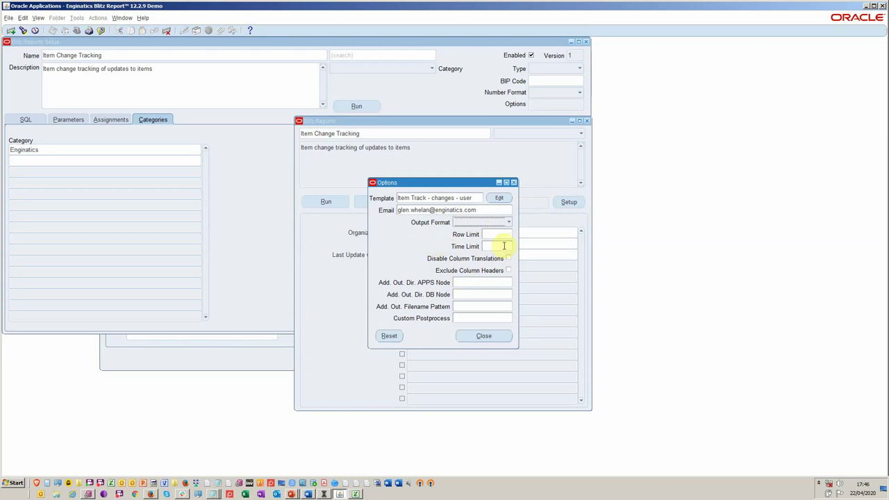
{"action": "left_click", "coordinate": [482, 337]}
{"action": "left_click", "coordinate": [486, 338]}
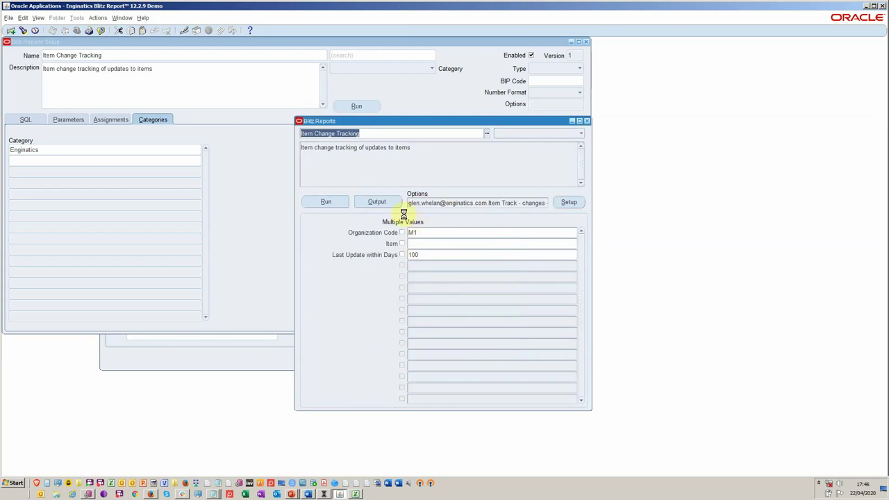
- Set Last Update within Days to 2000 and run the Item Change Tracking report
{"action": "left_click", "coordinate": [461, 254]}
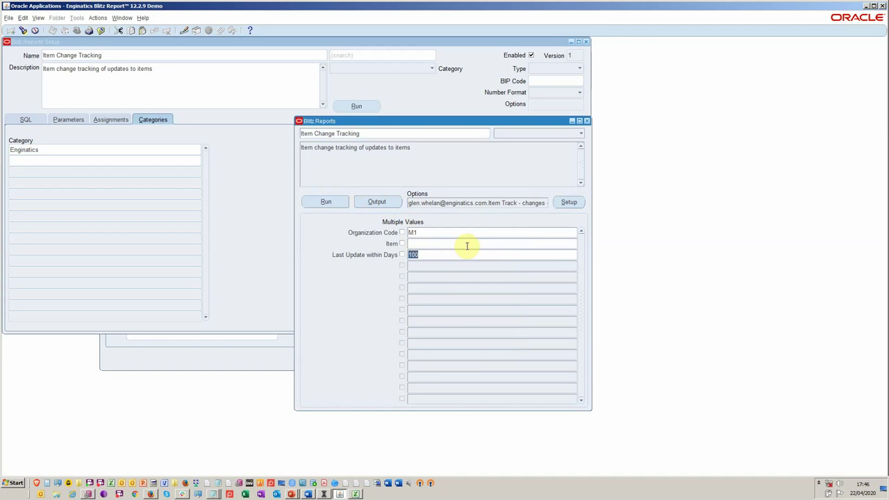
{"action": "type", "text": "20"}
{"action": "left_click", "coordinate": [326, 201]}
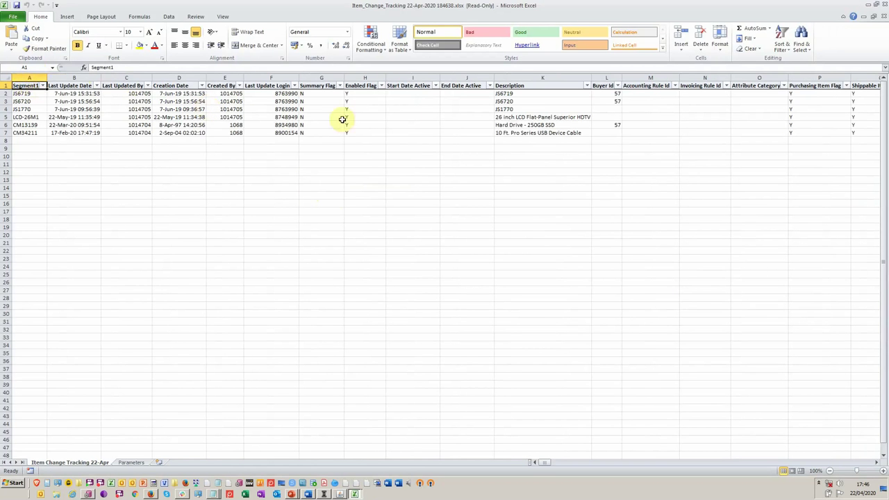
- Switch from the Excel report output back to the Oracle Applications window
{"action": "key", "text": "alt+Tab"}
{"action": "key", "text": "alt+Tab"}
{"action": "key", "text": "alt+Tab"}
{"action": "key", "text": "alt+Tab"}
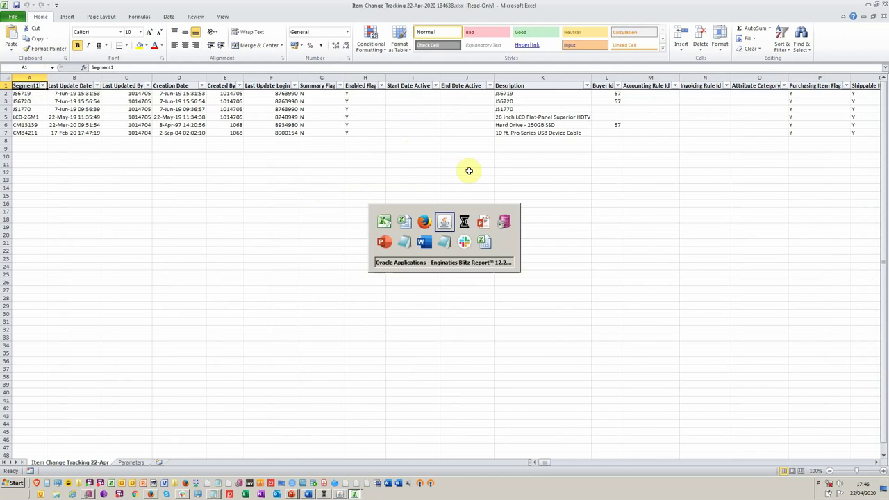
{"action": "key", "text": "alt+Tab"}
{"action": "key", "text": "alt+Tab"}
{"action": "key", "text": "alt+Tab"}
{"action": "key", "text": "alt+Tab"}
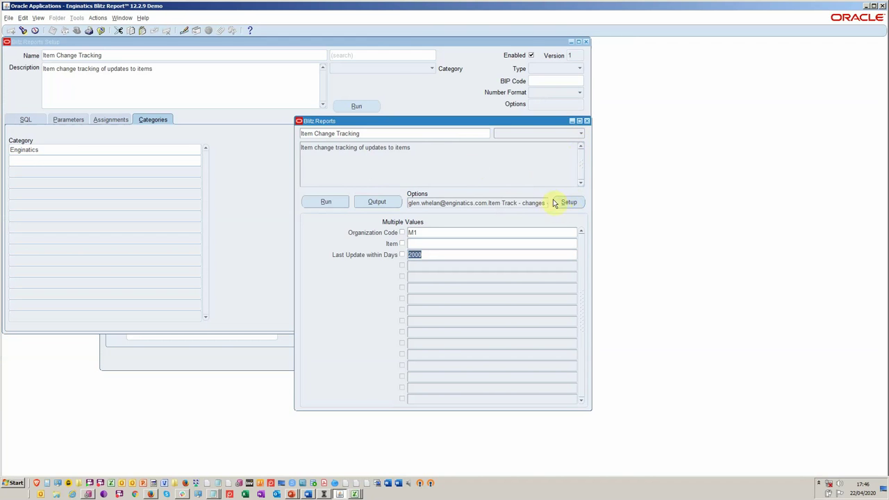
- Add the comment "ready for user testing" to version 1 in the report's version history and close the history
{"action": "left_click", "coordinate": [576, 56]}
{"action": "double_click", "coordinate": [576, 56]}
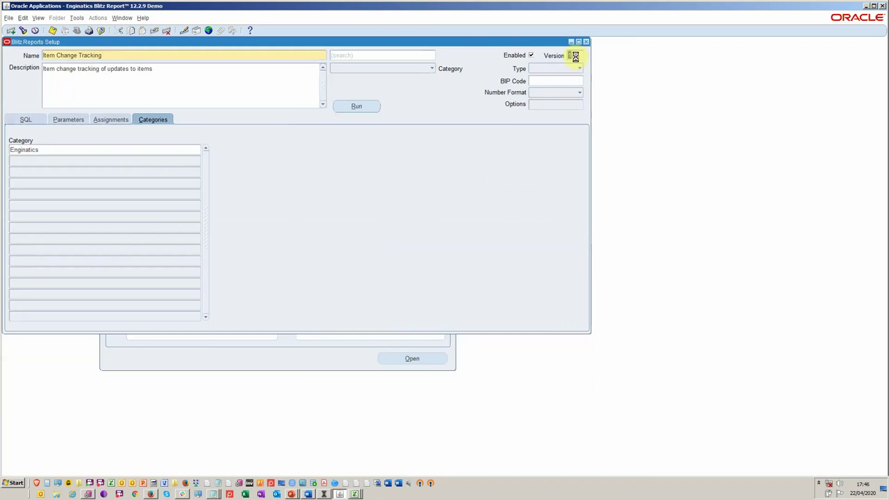
{"action": "left_click", "coordinate": [541, 176]}
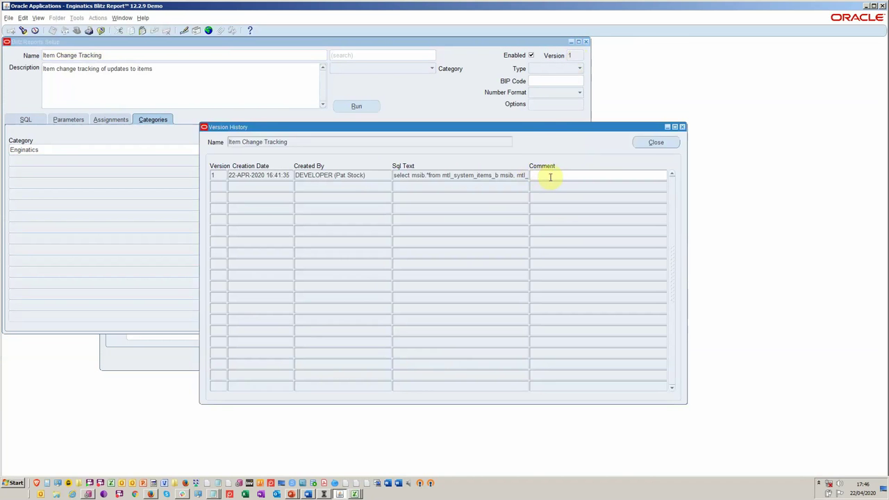
{"action": "type", "text": "ready for user testing"}
{"action": "left_click", "coordinate": [647, 143]}
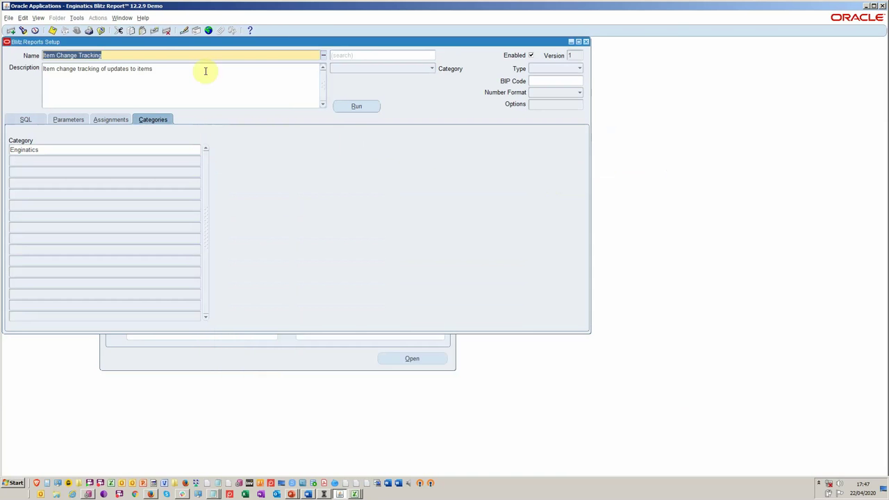
- Review the report's setup tools, SQL query, parameters and assignments, and close the report setup
{"action": "left_click", "coordinate": [76, 18]}
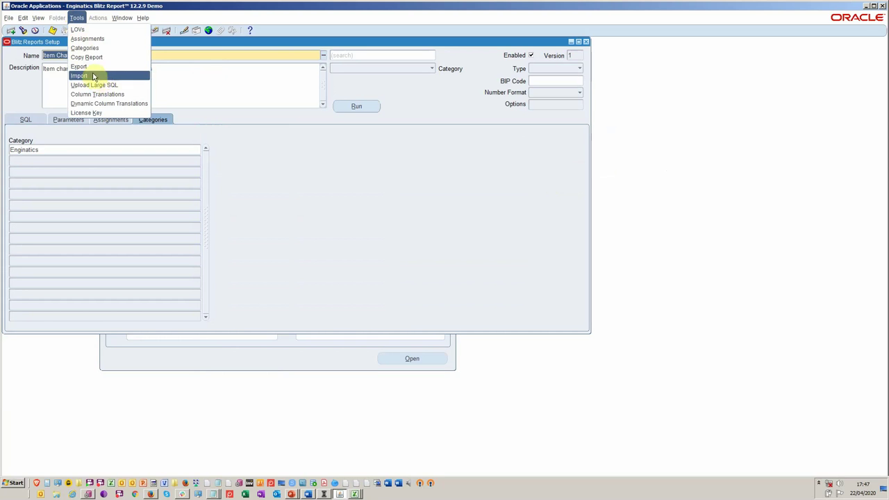
{"action": "left_click", "coordinate": [118, 138]}
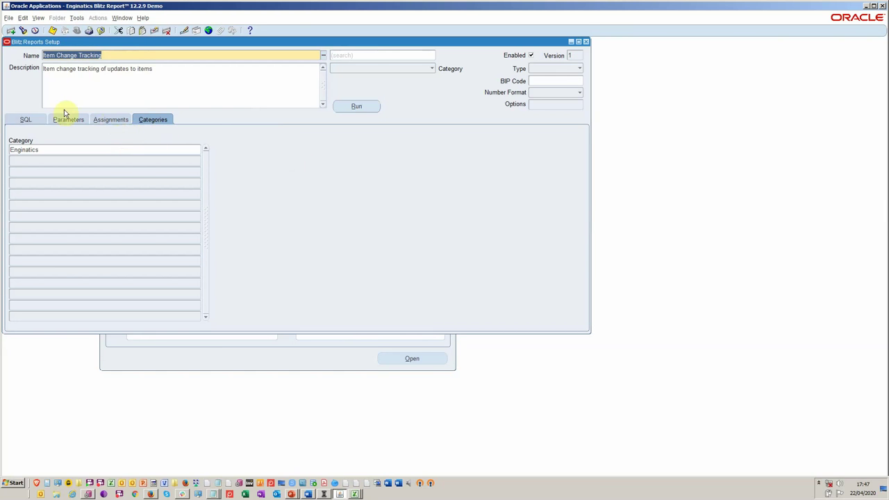
{"action": "left_click", "coordinate": [35, 121]}
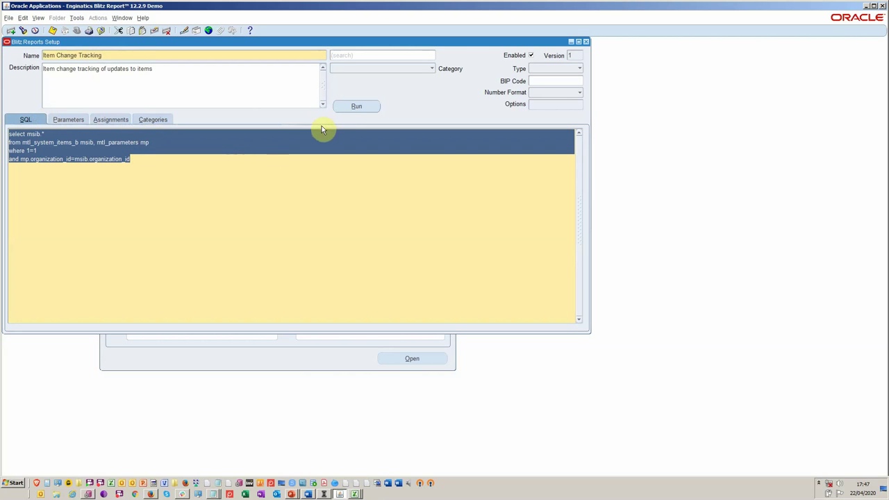
{"action": "key", "text": "ctrl+alt+space"}
{"action": "key", "text": "Return"}
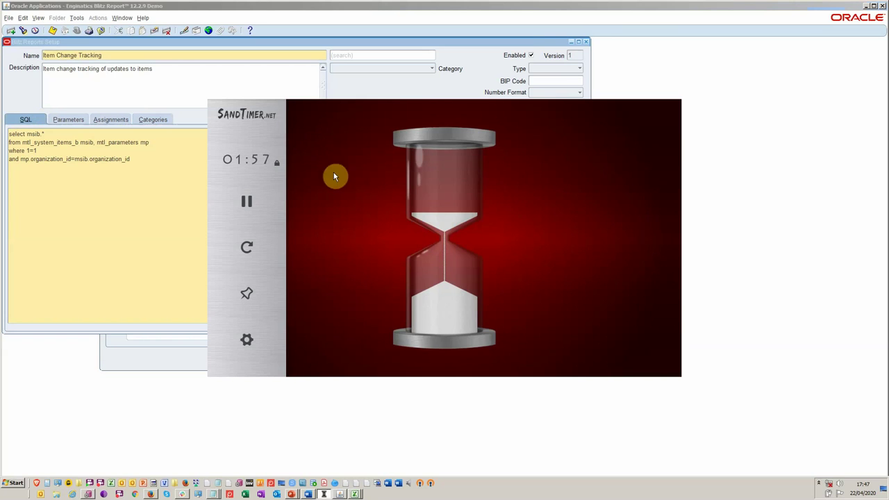
{"action": "key", "text": "Escape"}
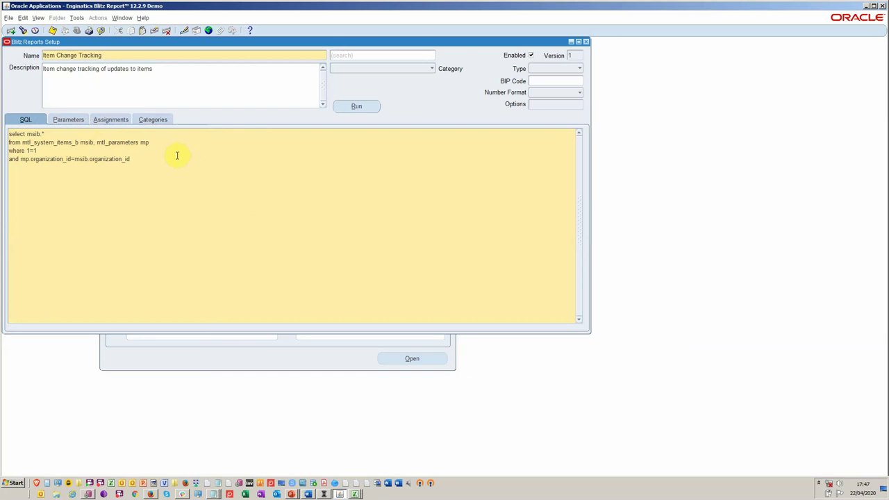
{"action": "left_click", "coordinate": [69, 120]}
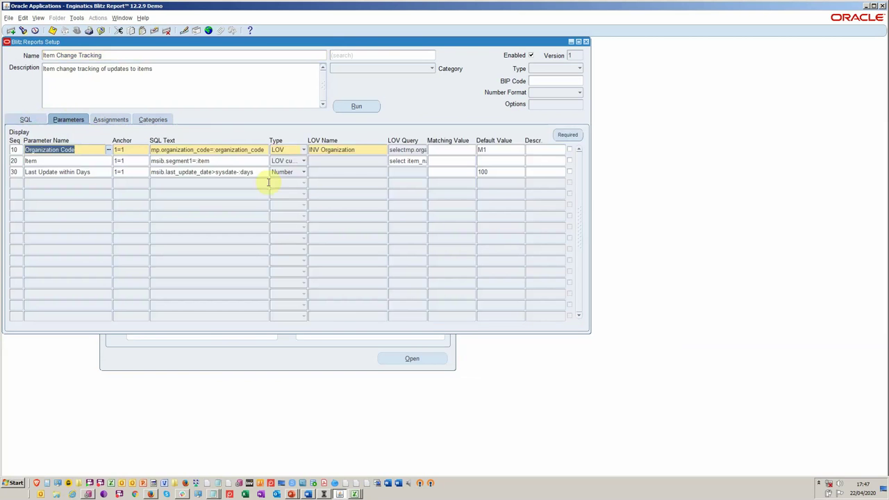
{"action": "left_click", "coordinate": [99, 172]}
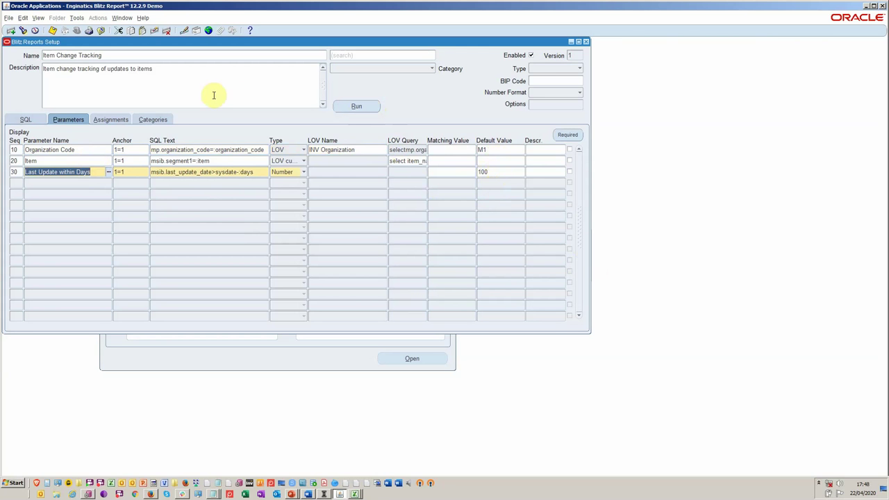
{"action": "left_click", "coordinate": [98, 120]}
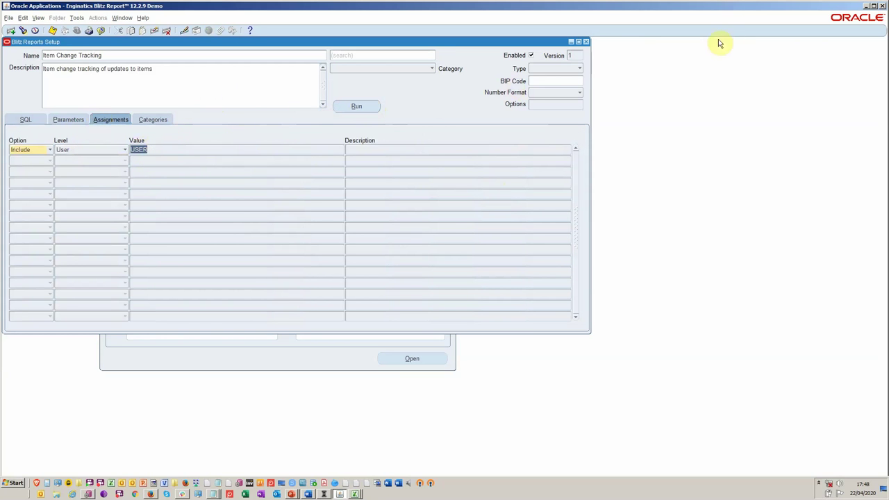
{"action": "left_click", "coordinate": [588, 42]}
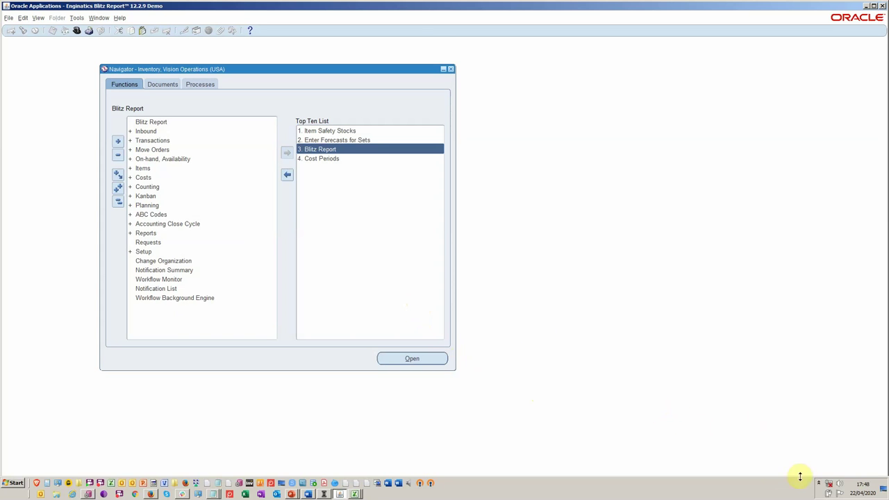
{"action": "key", "text": "alt+Tab"}
{"action": "left_click", "coordinate": [817, 484]}
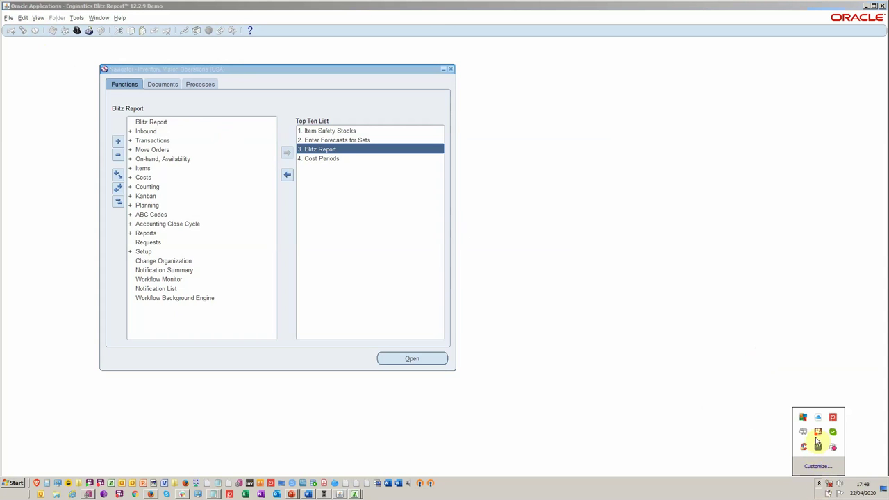
{"action": "right_click", "coordinate": [818, 435]}
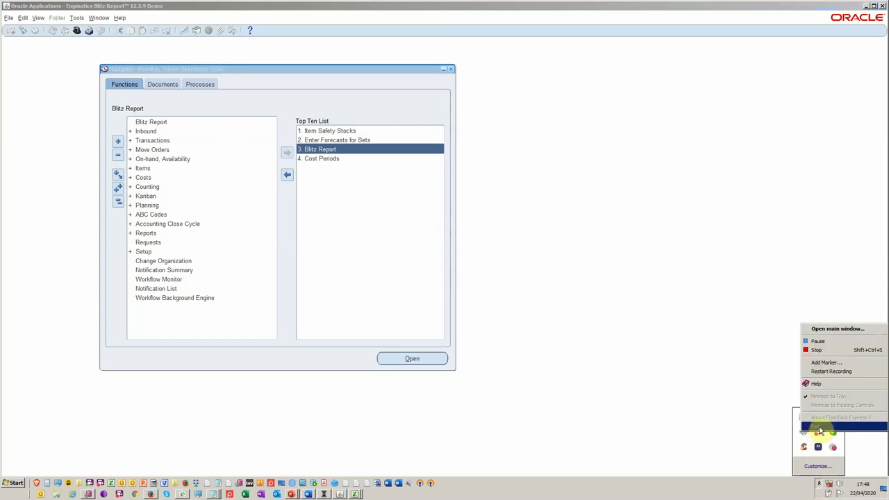